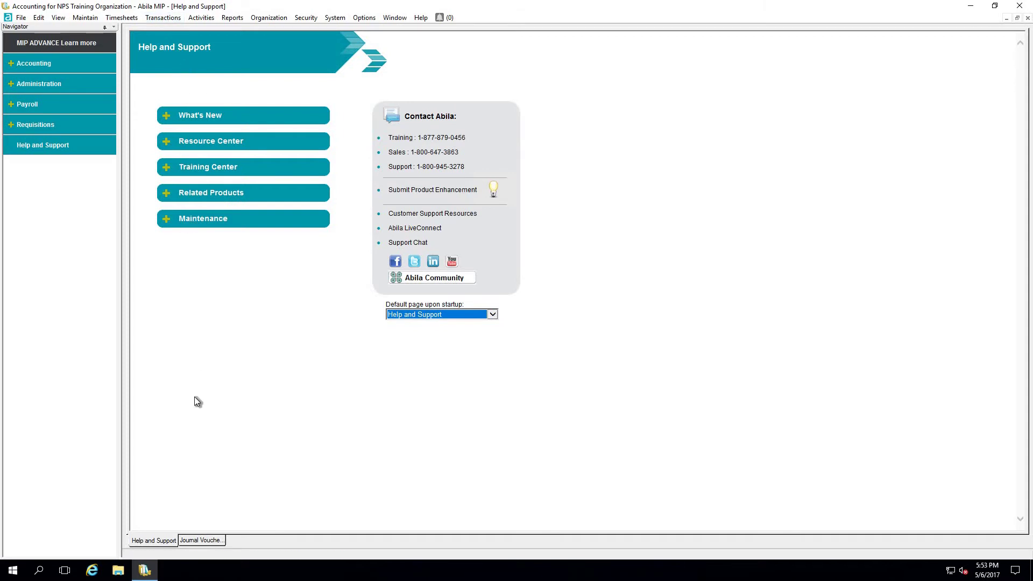
Confirm the Journal Vouchers Session ID list is empty, then close the session window.
left_click(222, 539)
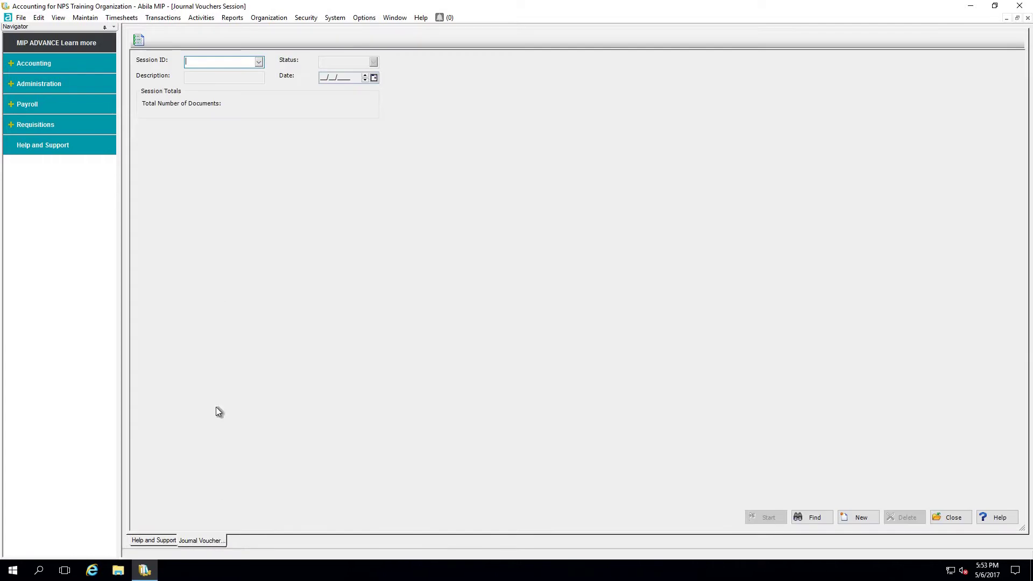
left_click(259, 62)
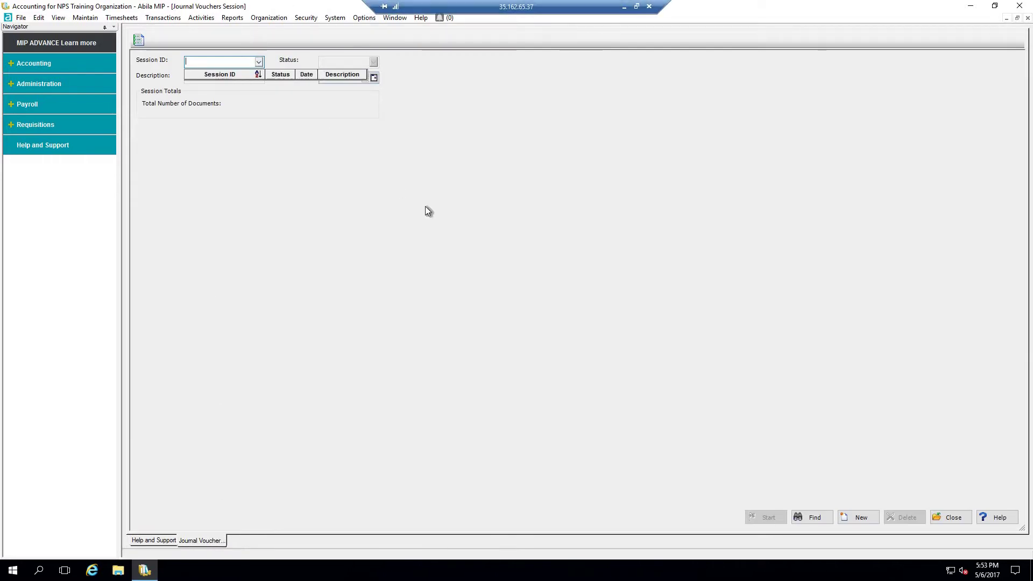
left_click(956, 520)
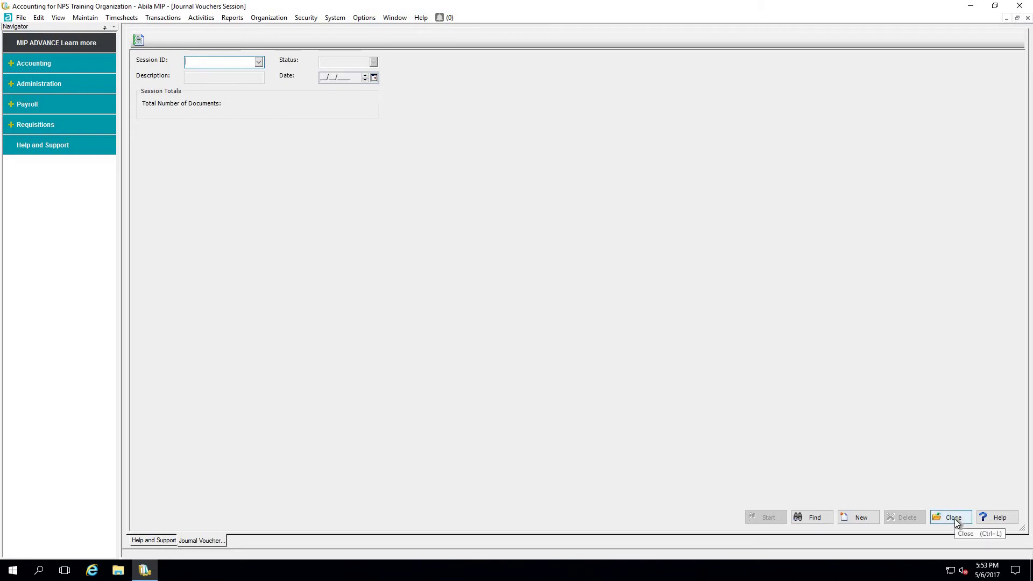
left_click(956, 519)
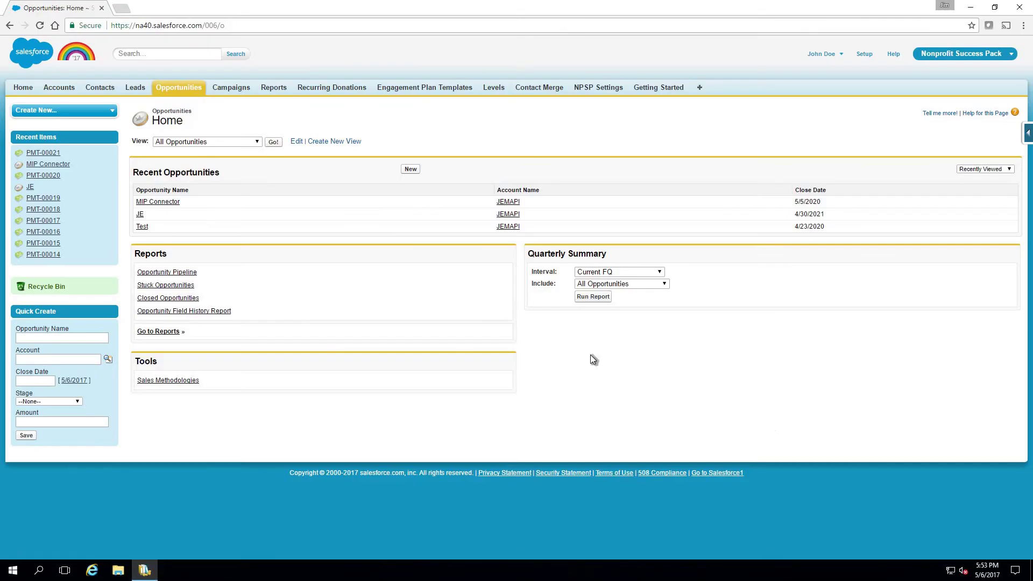
On the MIP Connector opportunity, start a new payment for 1100.00.
left_click(161, 202)
scroll(386, 323, "down", 9)
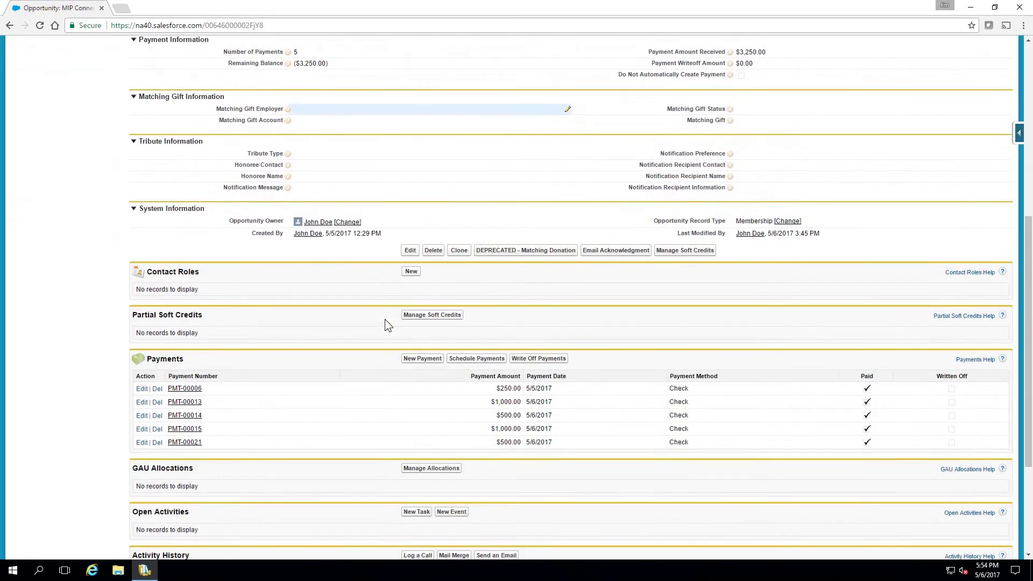
left_click(422, 251)
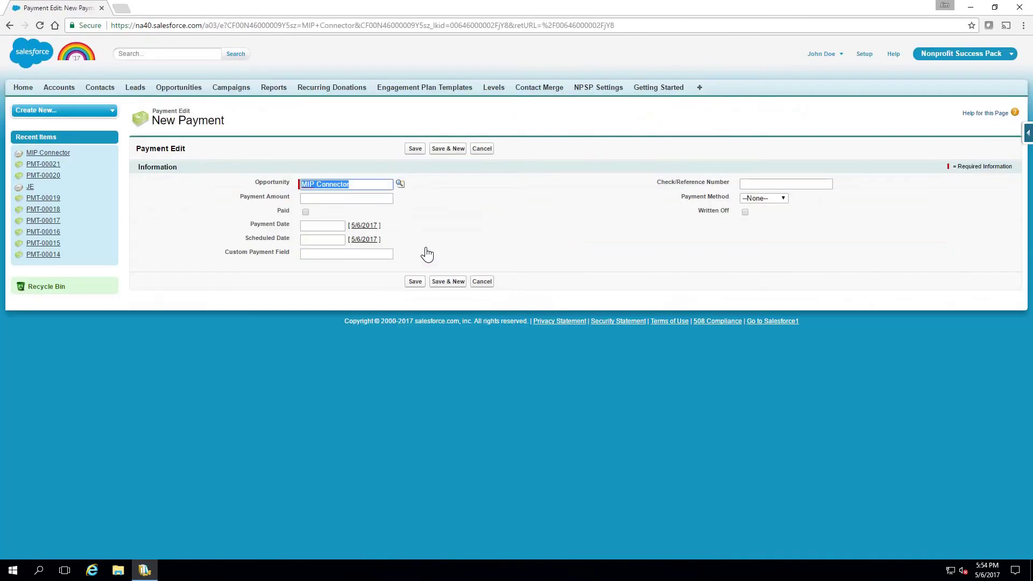
left_click(377, 195)
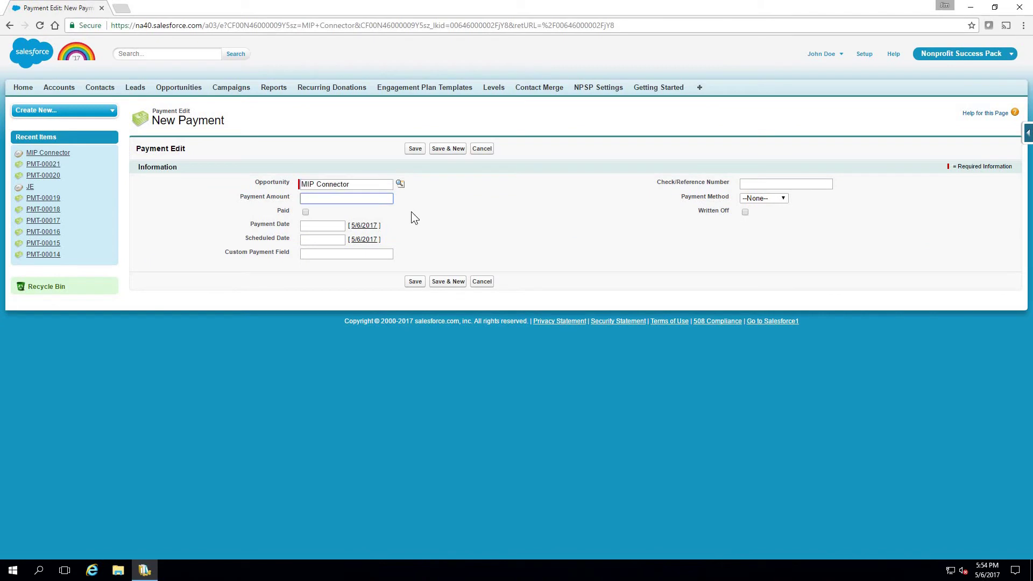
type("1100.00")
key("Tab")
Mark it paid on 5/6/2017 by Check with reference 456123, save, and return to Opportunities.
left_click(306, 213)
left_click(364, 226)
left_click(365, 239)
left_click(763, 184)
type("456123")
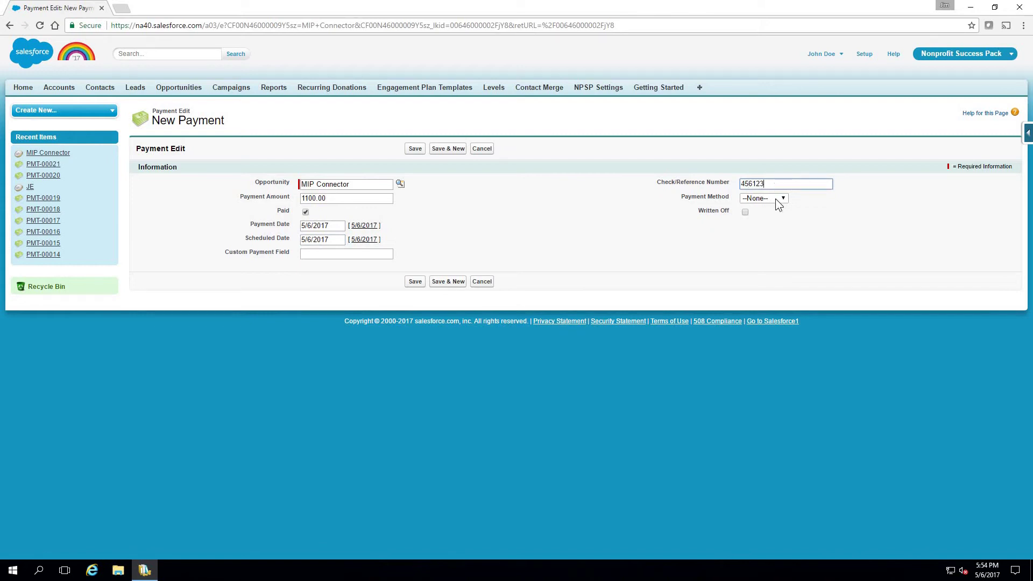
left_click(779, 199)
left_click(772, 227)
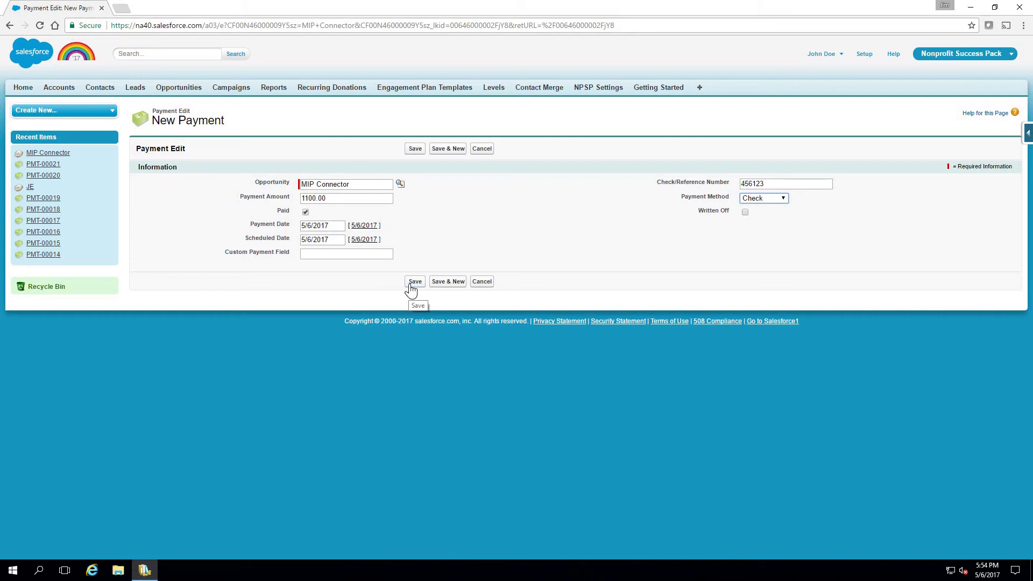
left_click(410, 285)
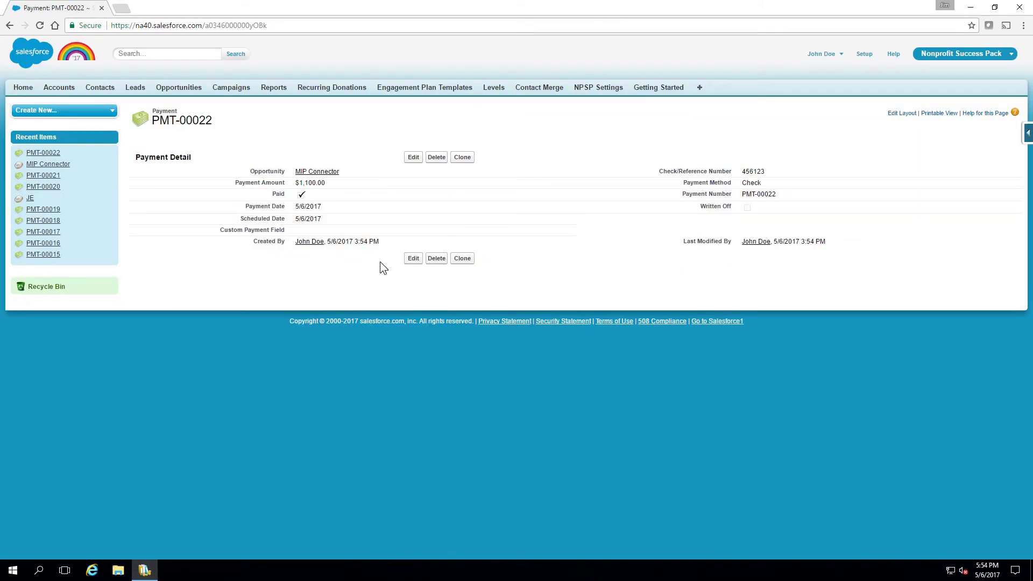
left_click(178, 87)
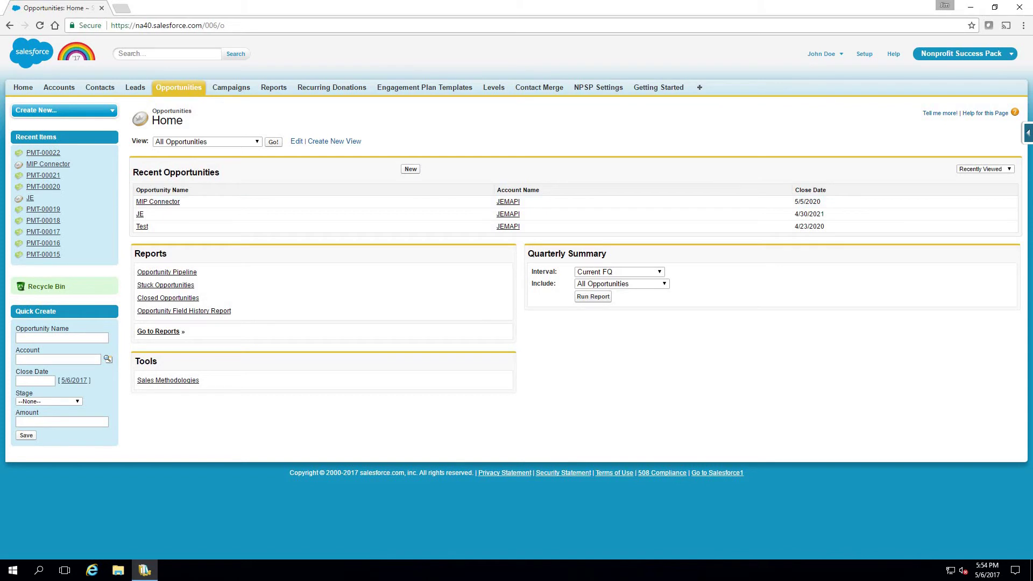
In Abila MIP, open journal voucher session JV20170506 and load voucher 456123.
key("alt+Tab")
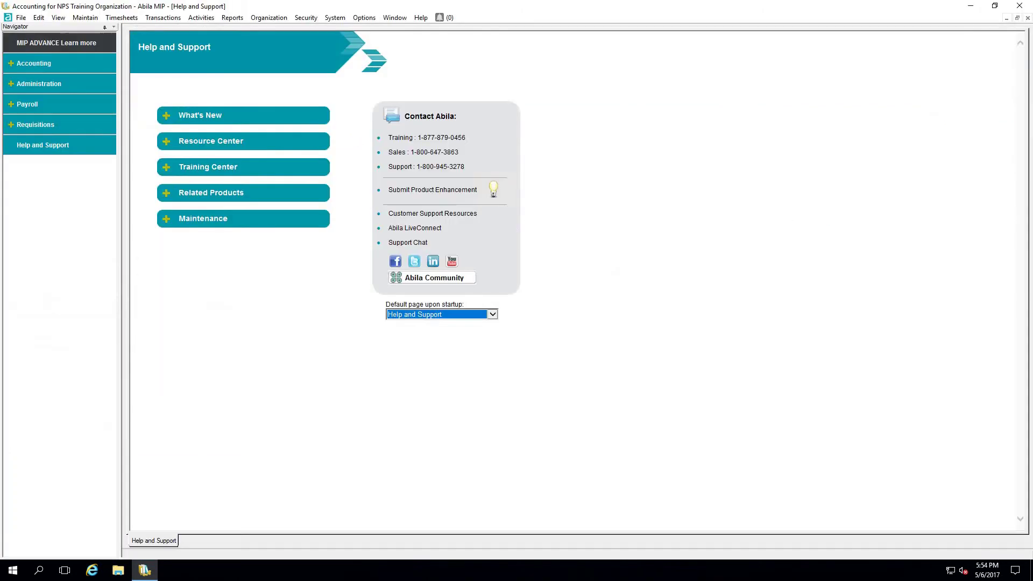
left_click(172, 18)
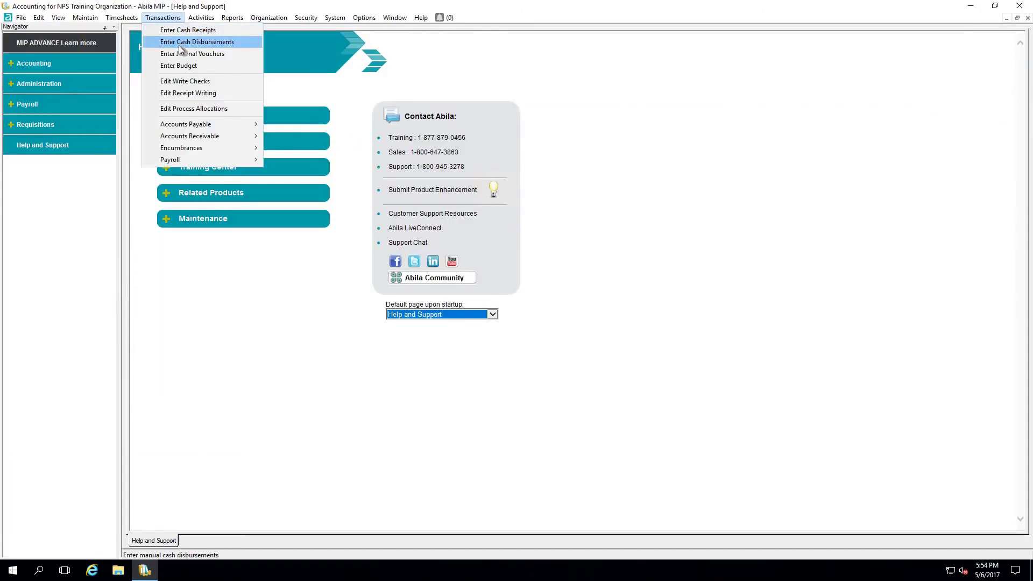
left_click(197, 55)
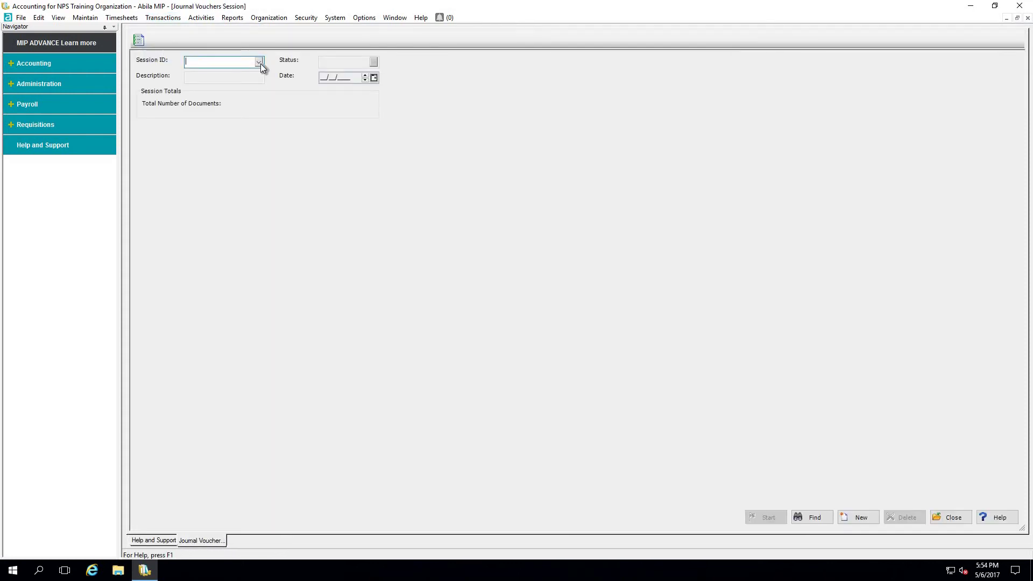
left_click(260, 63)
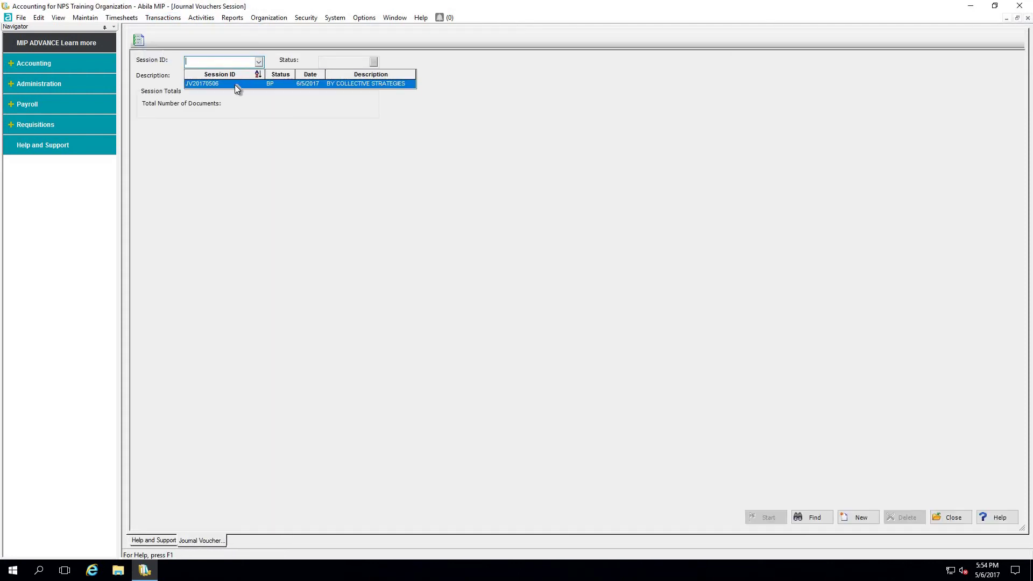
left_click(235, 85)
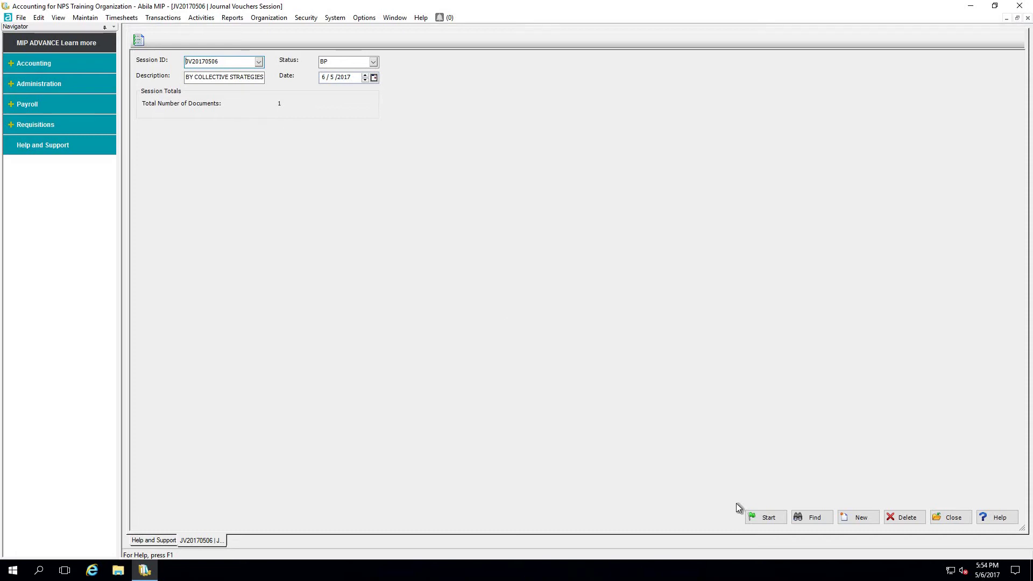
left_click(756, 518)
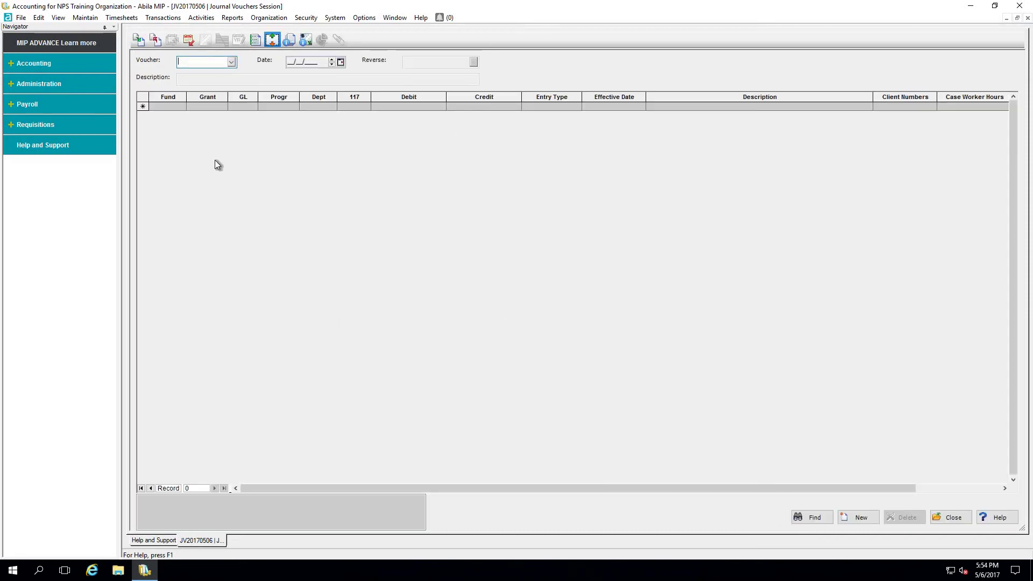
left_click(231, 62)
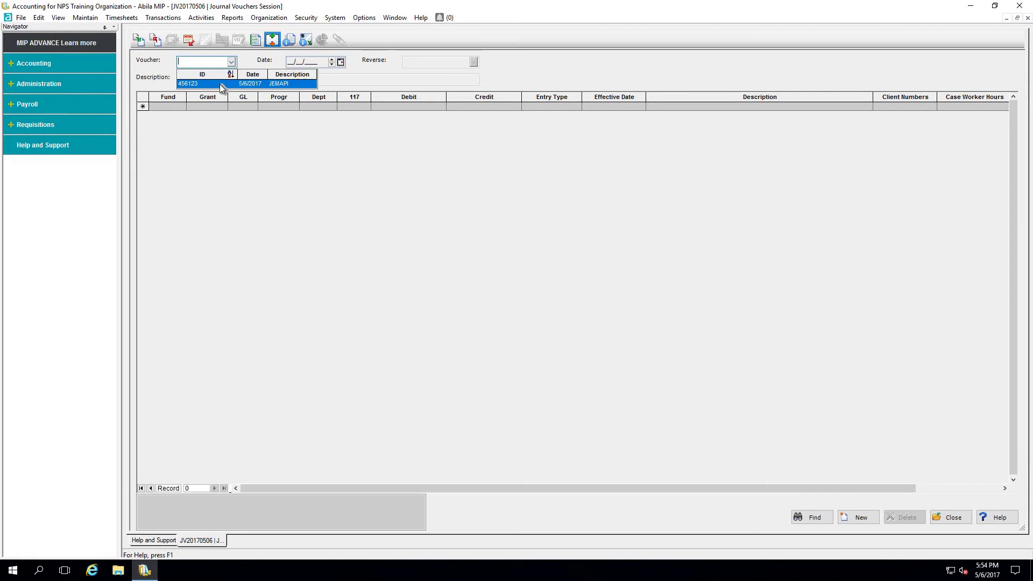
left_click(221, 84)
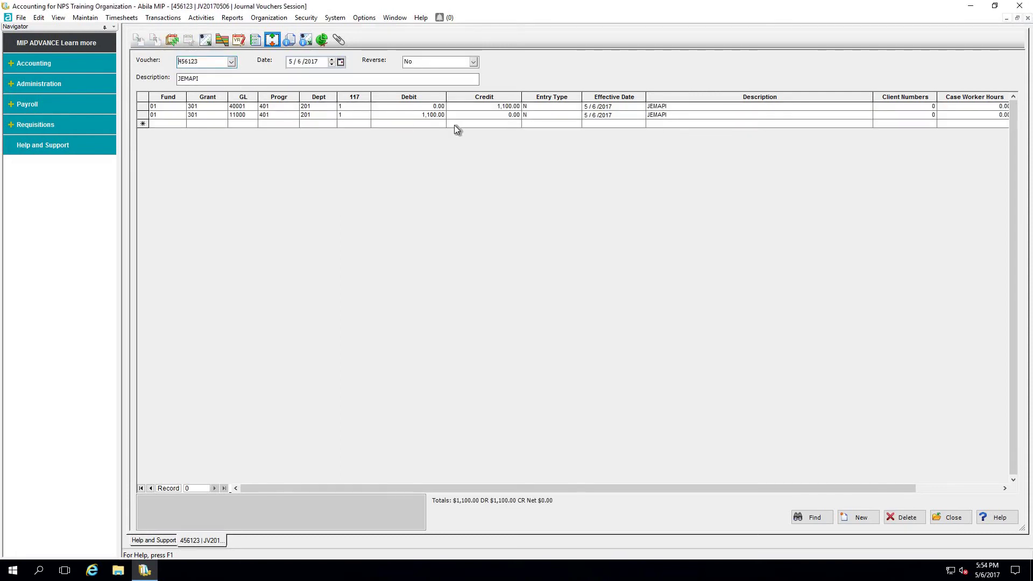
Inspect the 1,100.00 credit and debit lines and the GL account code 40001.
left_click(491, 107)
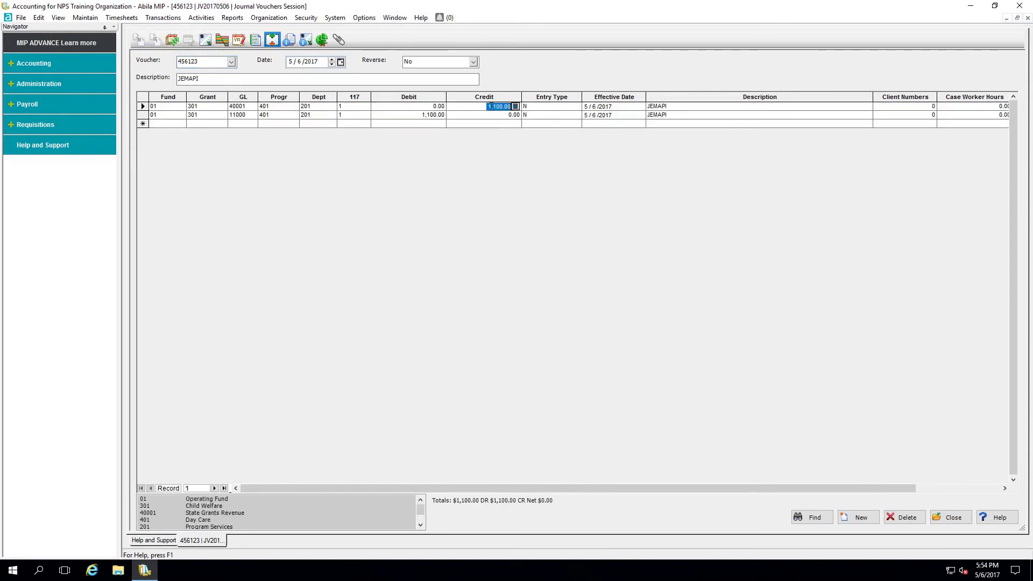
left_click(417, 116)
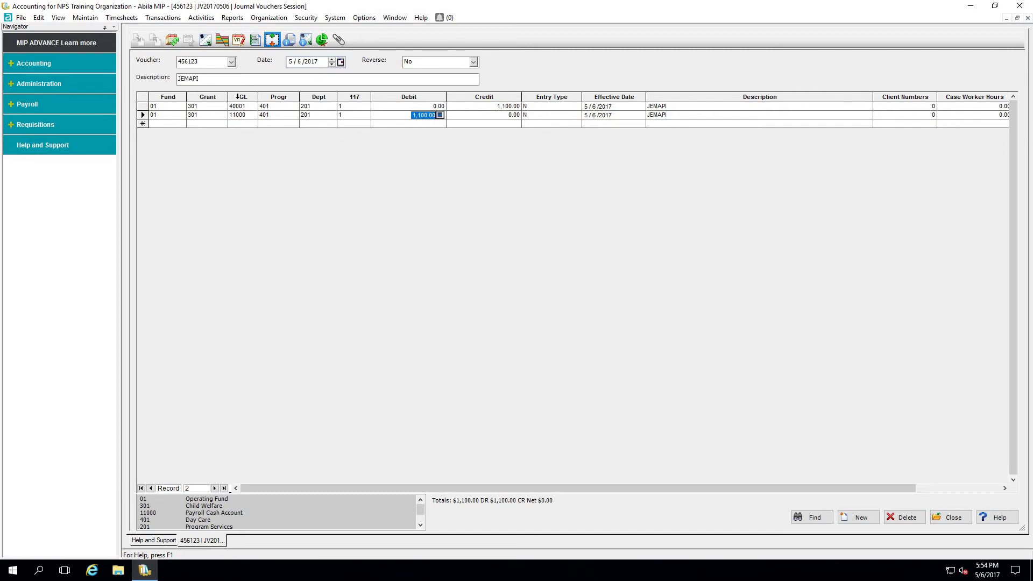
left_click(239, 97)
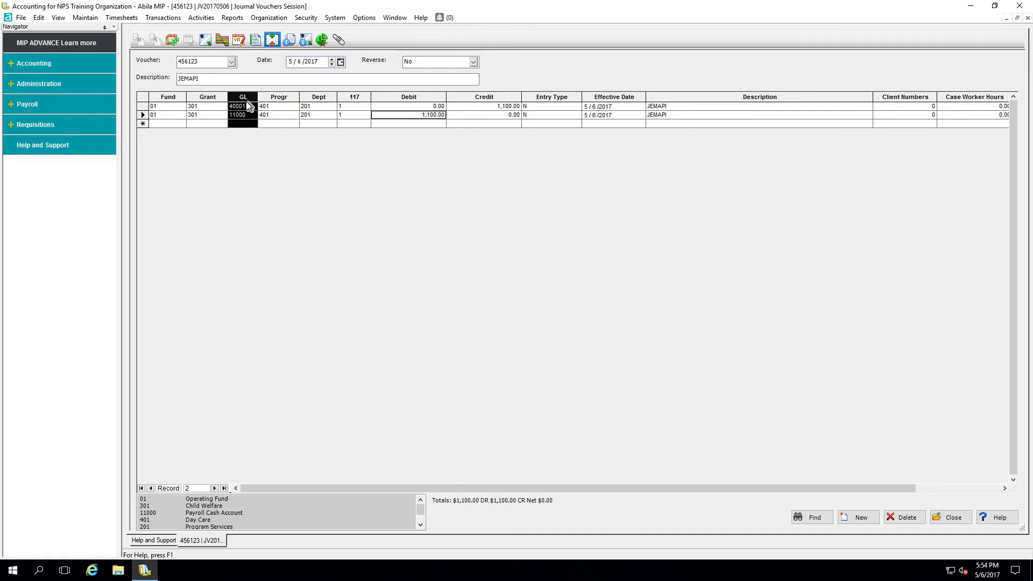
left_click(247, 106)
left_click_drag(246, 106, 224, 107)
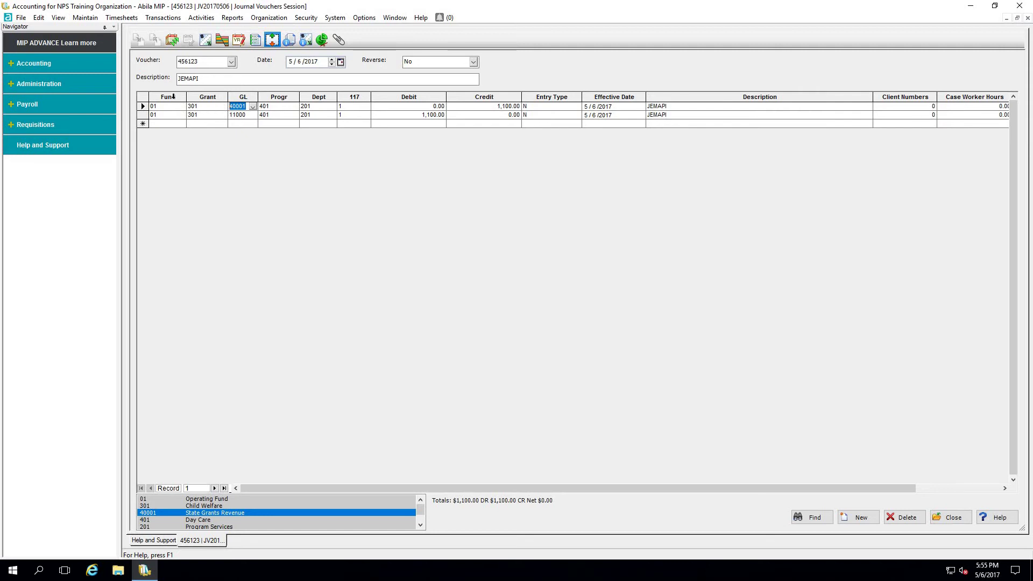
Review the Fund, Grant, Progr, Dept and 117 codes on both lines, then close.
left_click(173, 96)
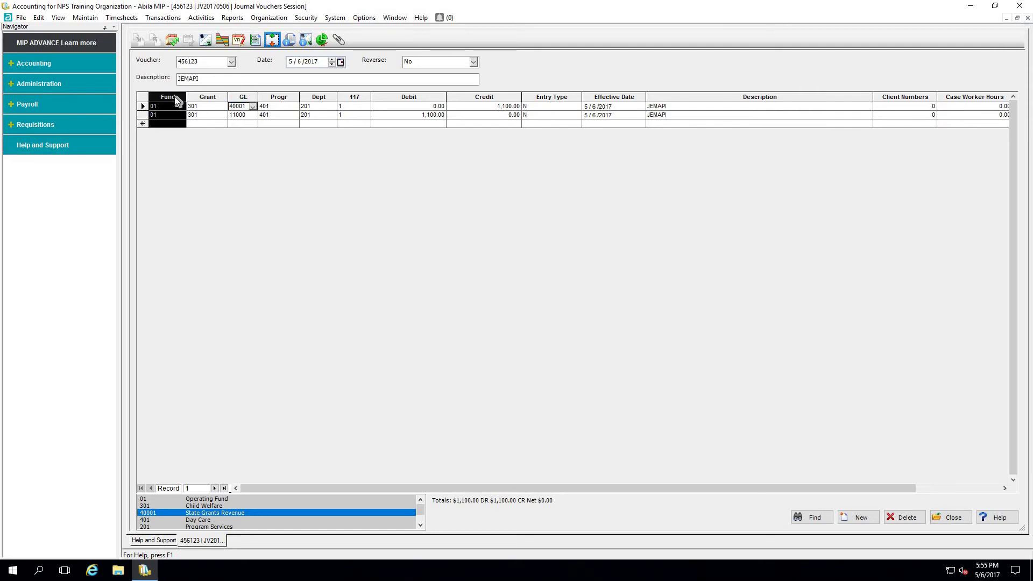
left_click(206, 96)
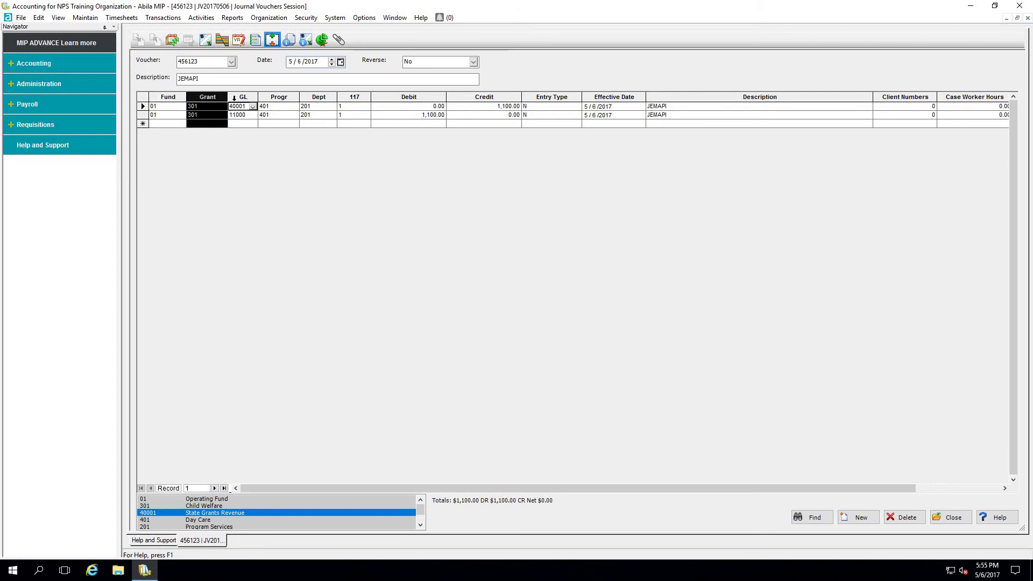
left_click(285, 96)
left_click(317, 97)
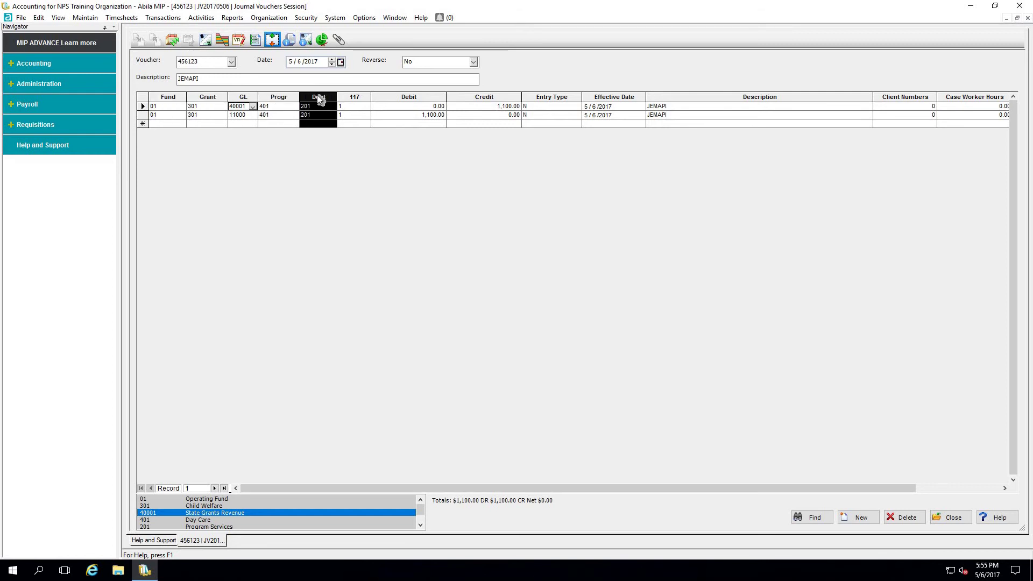
left_click(356, 98)
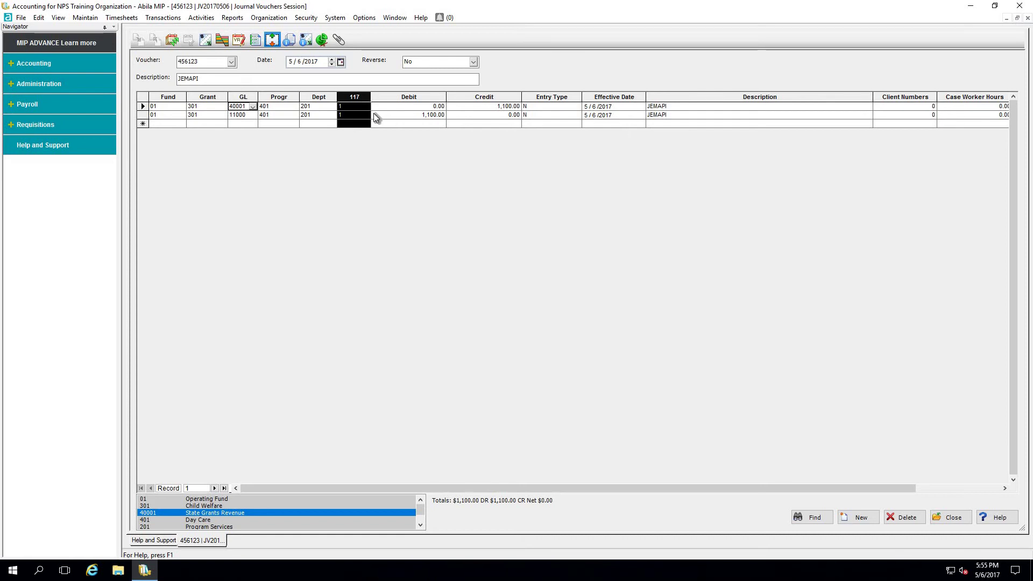
left_click(953, 515)
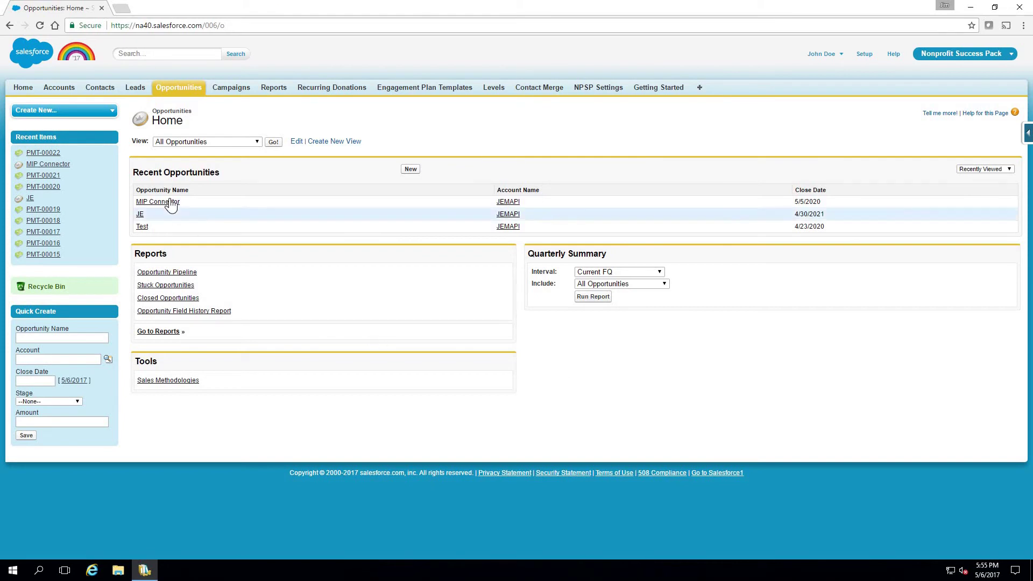
On the MIP Connector opportunity, start a new payment for 500.00.
left_click(171, 205)
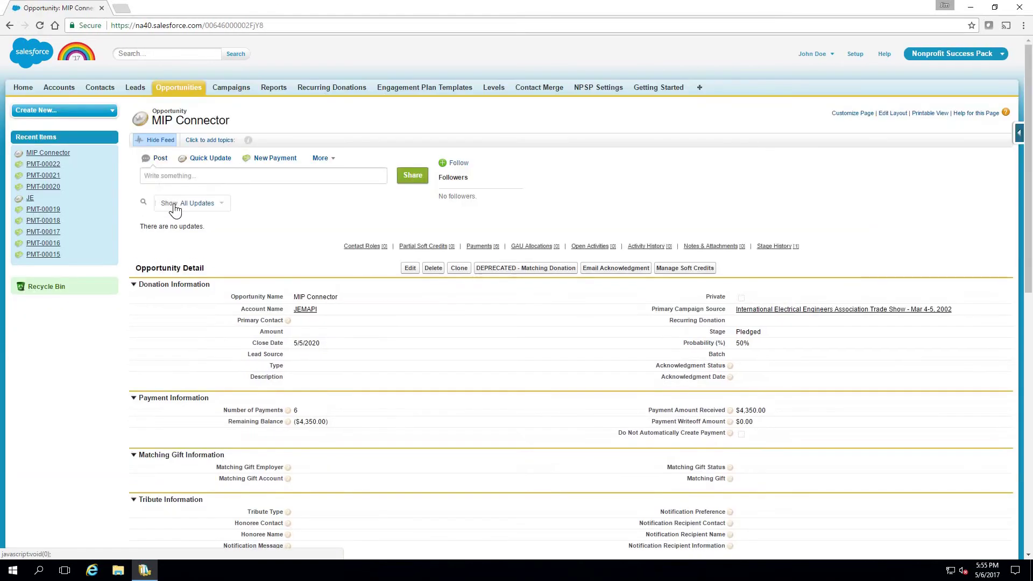
scroll(266, 258, "down", 7)
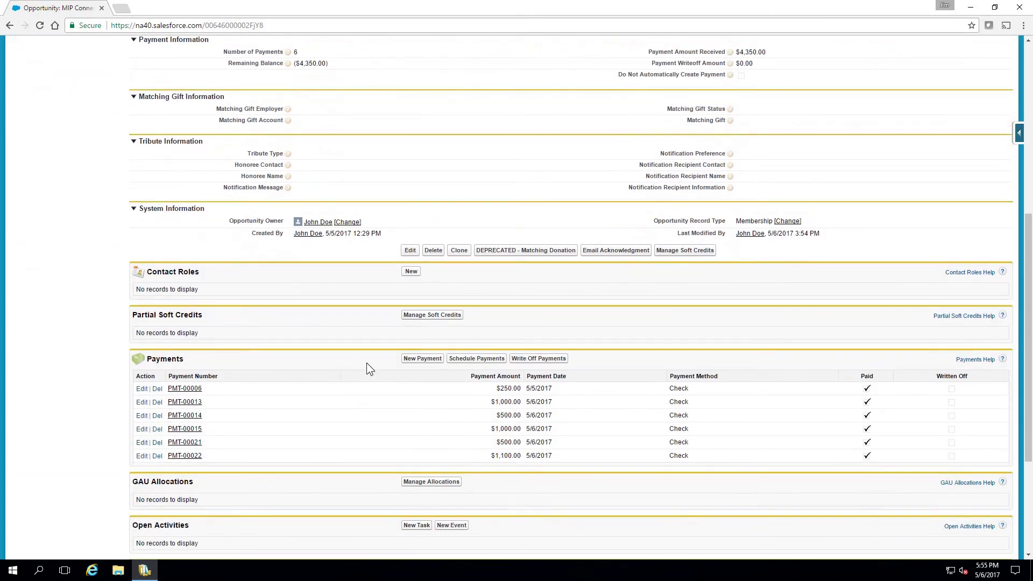
left_click(422, 359)
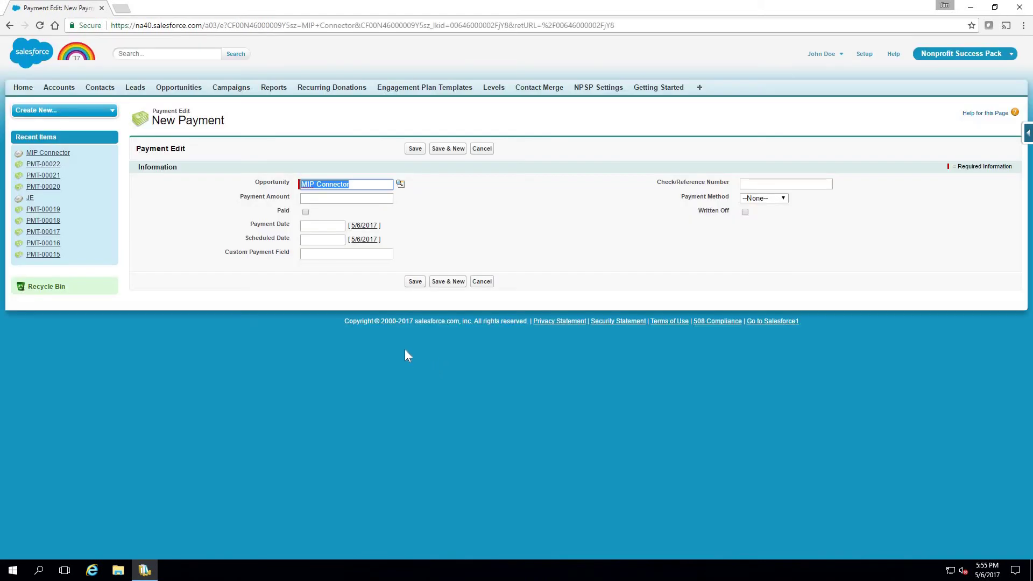
left_click(378, 199)
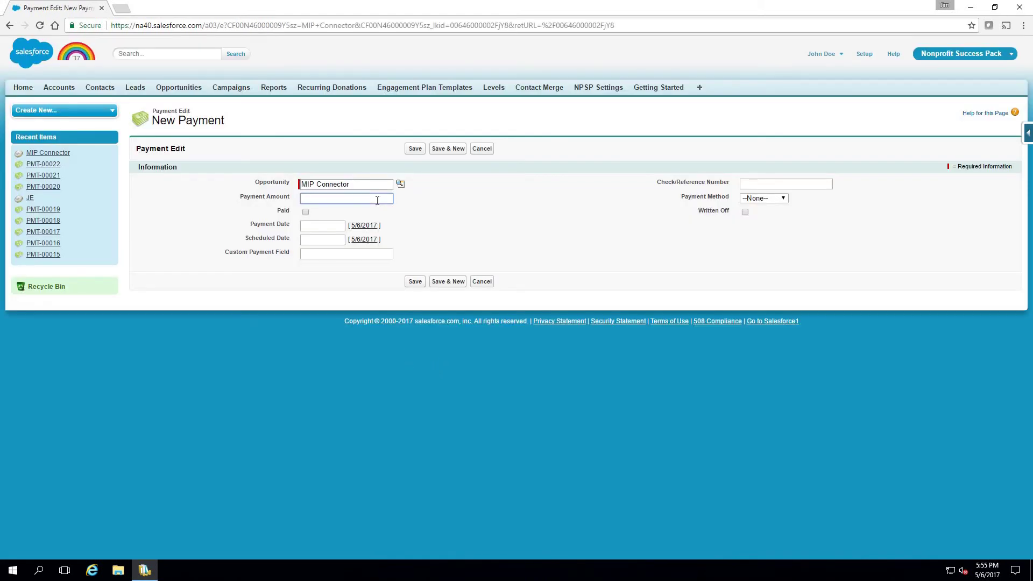
type("500.0")
key("Tab")
left_click(347, 200)
type("0")
Mark it paid today by Check with reference 98765432 and save it.
left_click(305, 212)
left_click(364, 226)
left_click(364, 240)
left_click(748, 183)
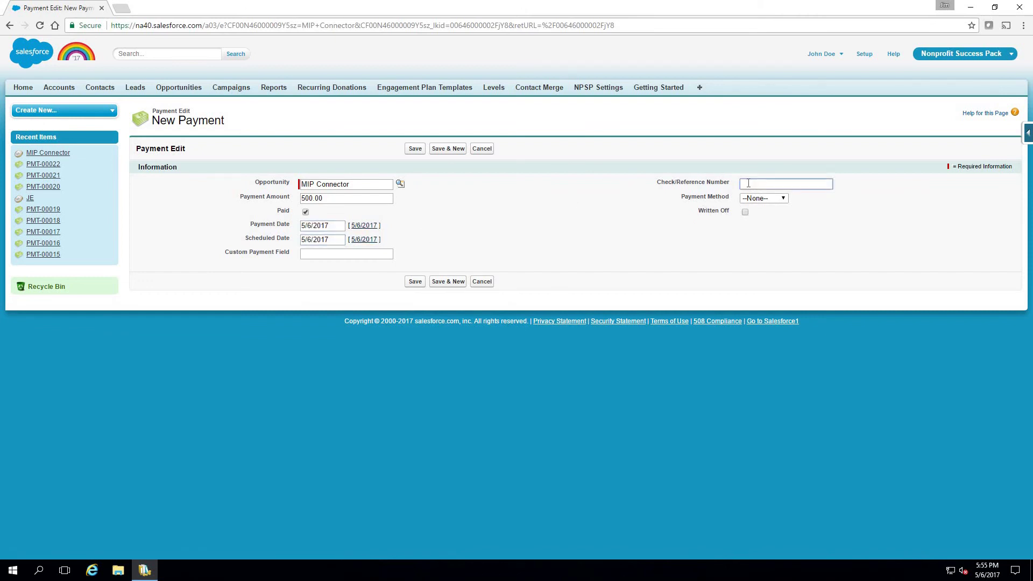
type("98765432")
left_click(762, 199)
left_click(760, 227)
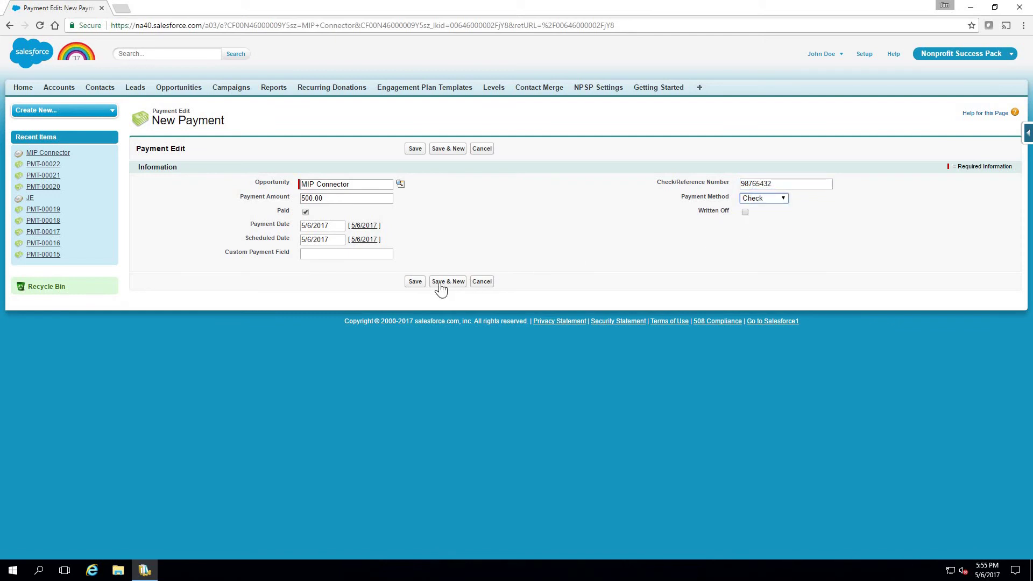
left_click(409, 282)
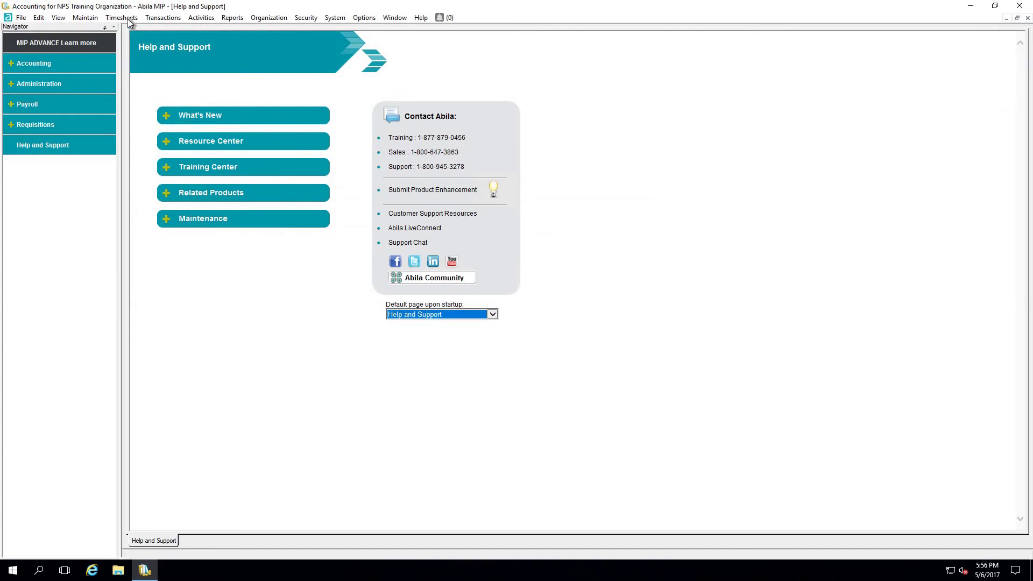
Open Enter Journal Vouchers and start session JV20170506.
left_click(158, 17)
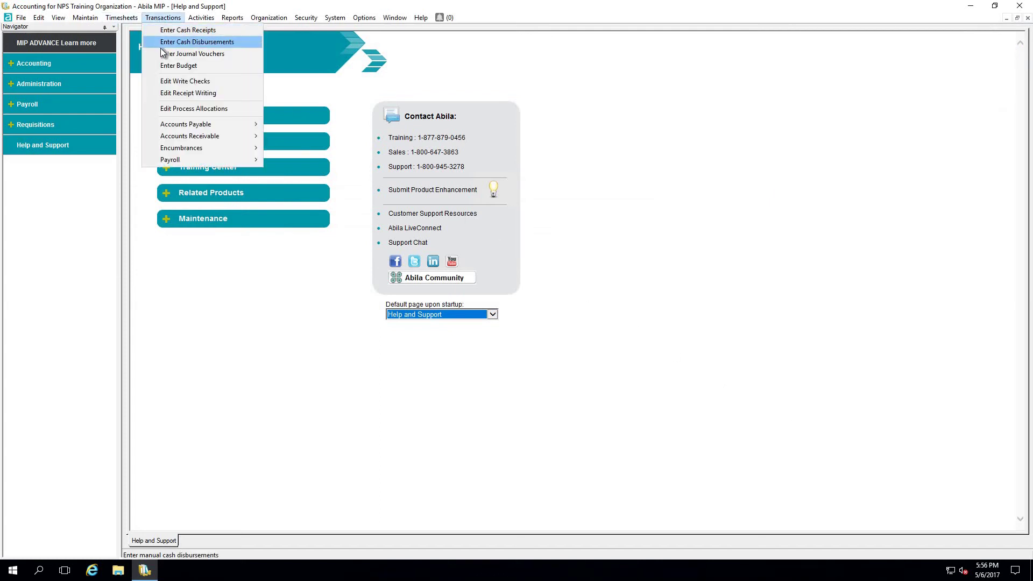
left_click(161, 51)
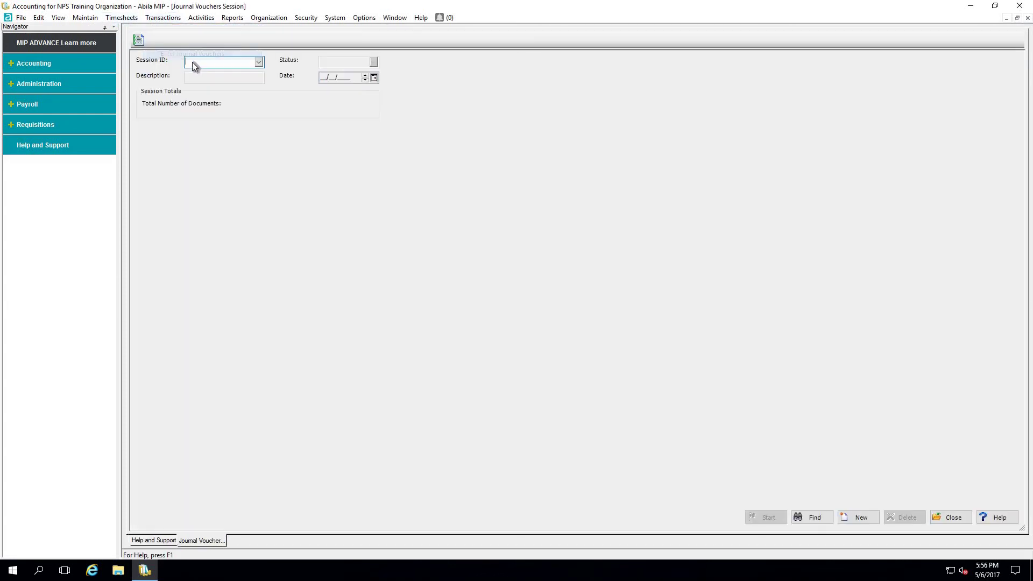
left_click(259, 63)
left_click(237, 87)
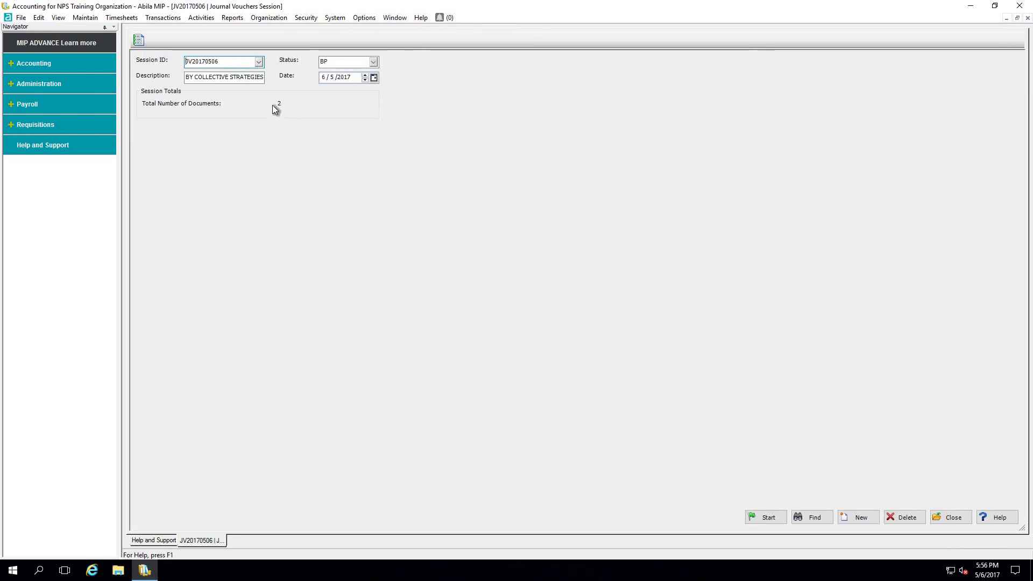
left_click(770, 520)
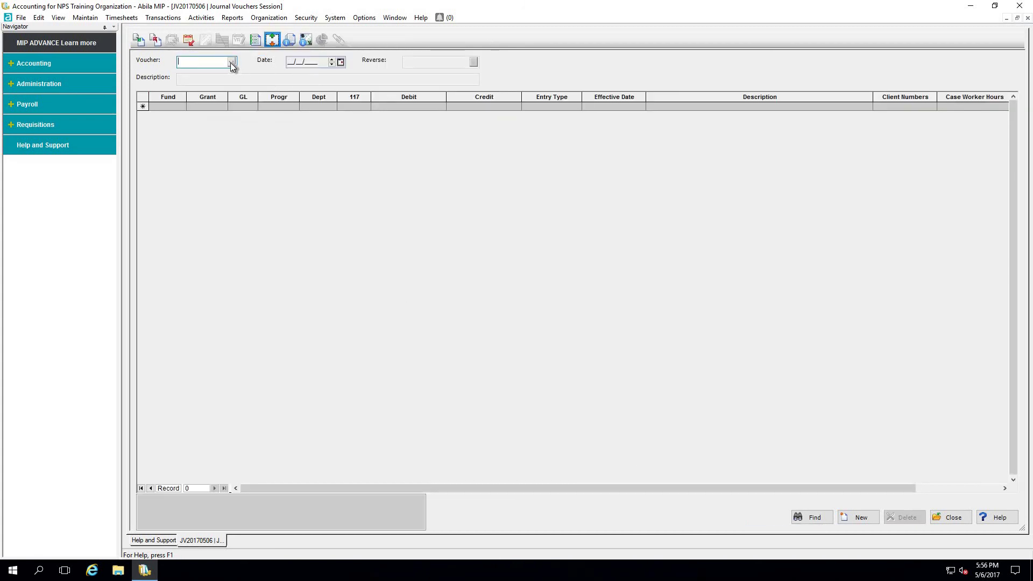
Load voucher 456123, then switch to the second voucher with the $500 lines.
left_click(231, 61)
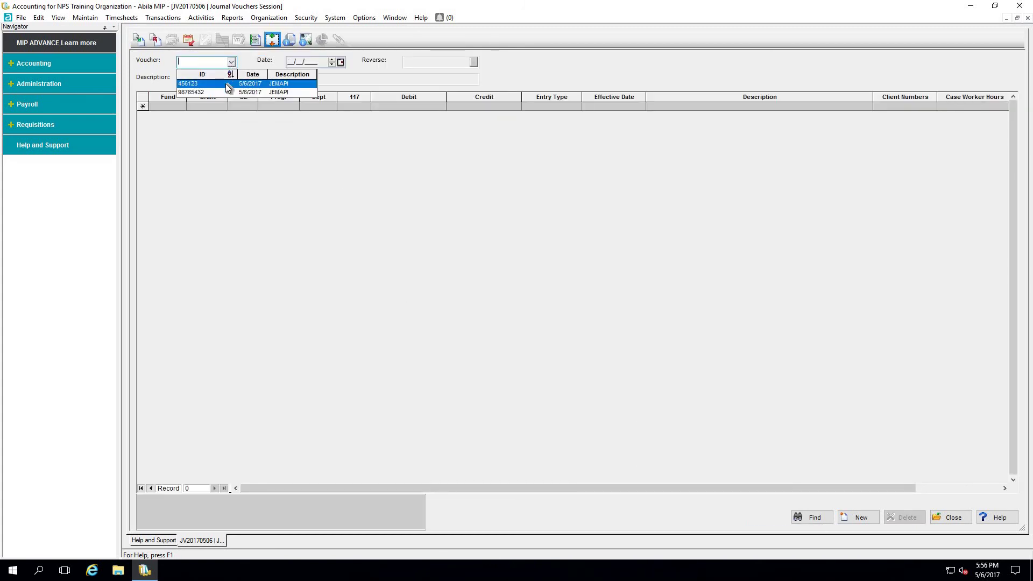
left_click(226, 83)
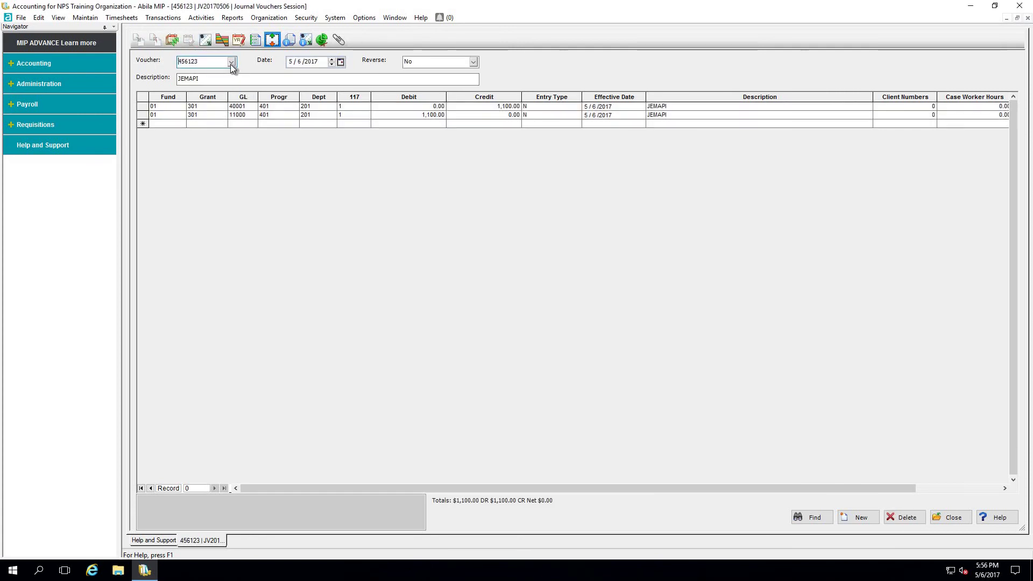
left_click(231, 62)
left_click(220, 92)
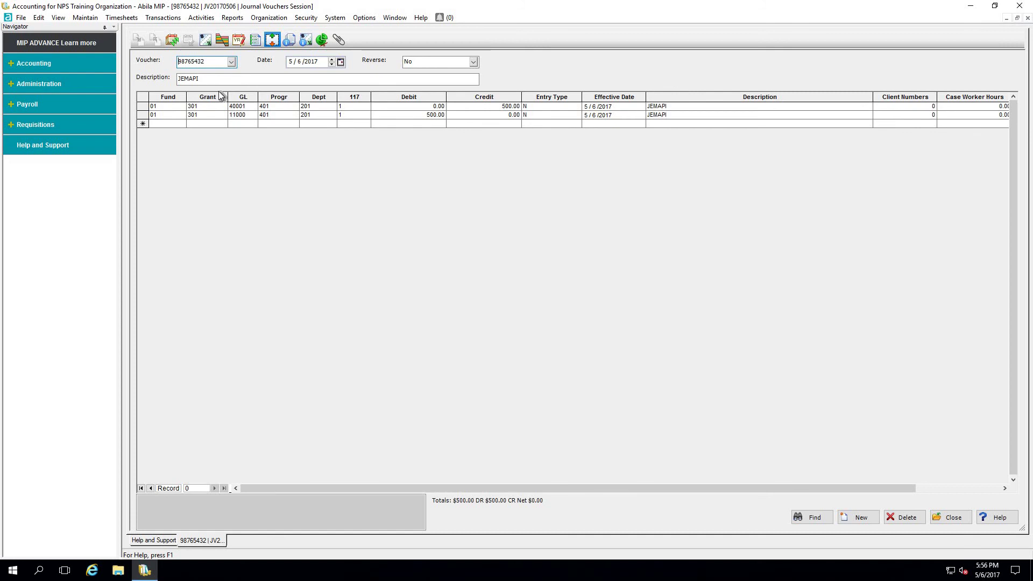
Close the Abila MIP voucher window and return to Salesforce Opportunities Home.
left_click(952, 519)
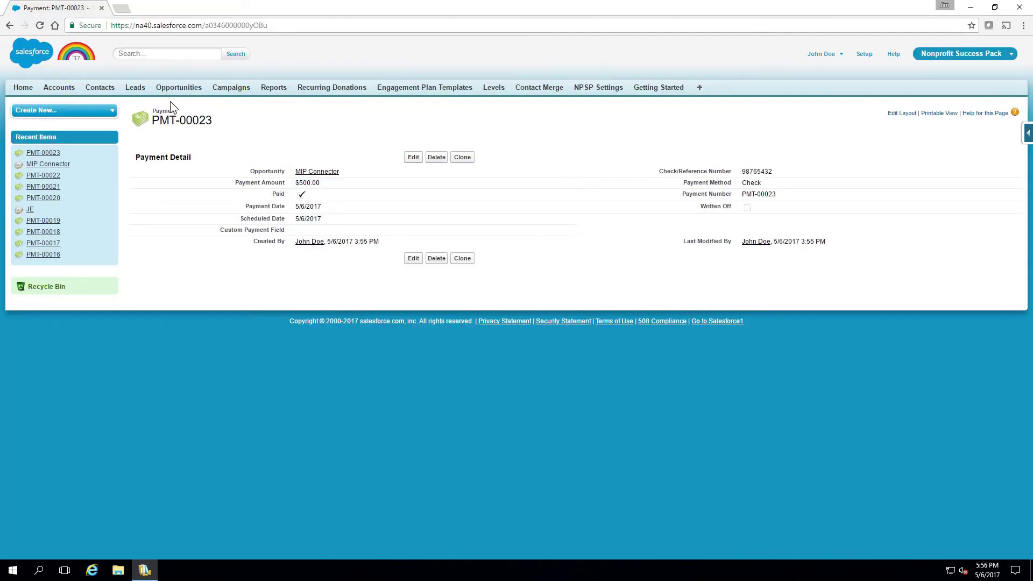
left_click(183, 89)
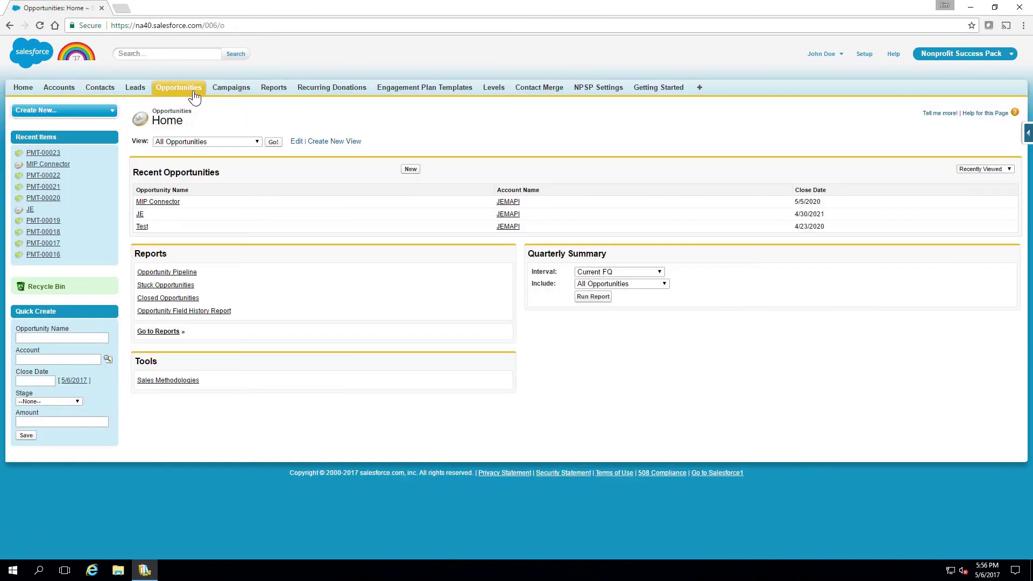